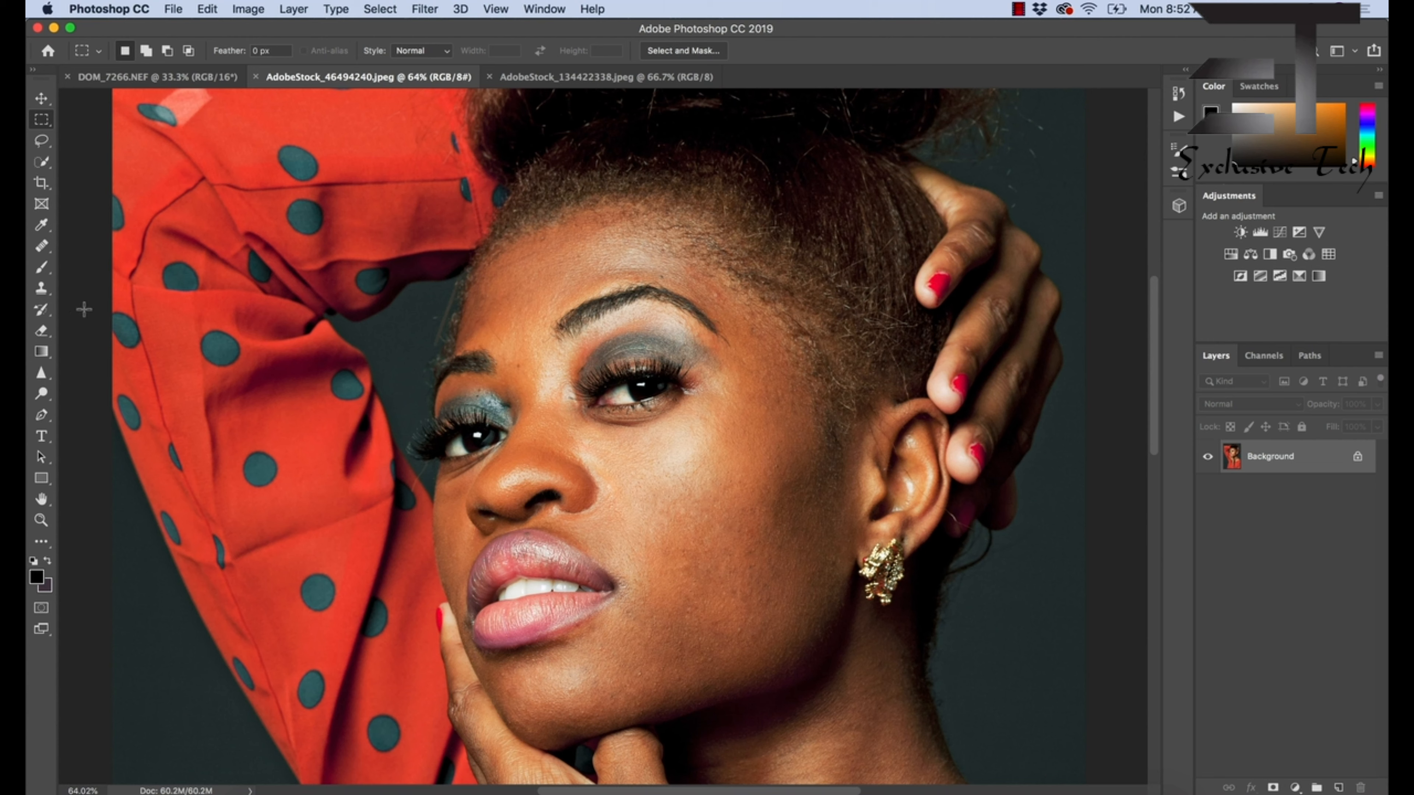
- Activate the Healing Brush tool for retouching the portrait's skin
left_click(48, 249)
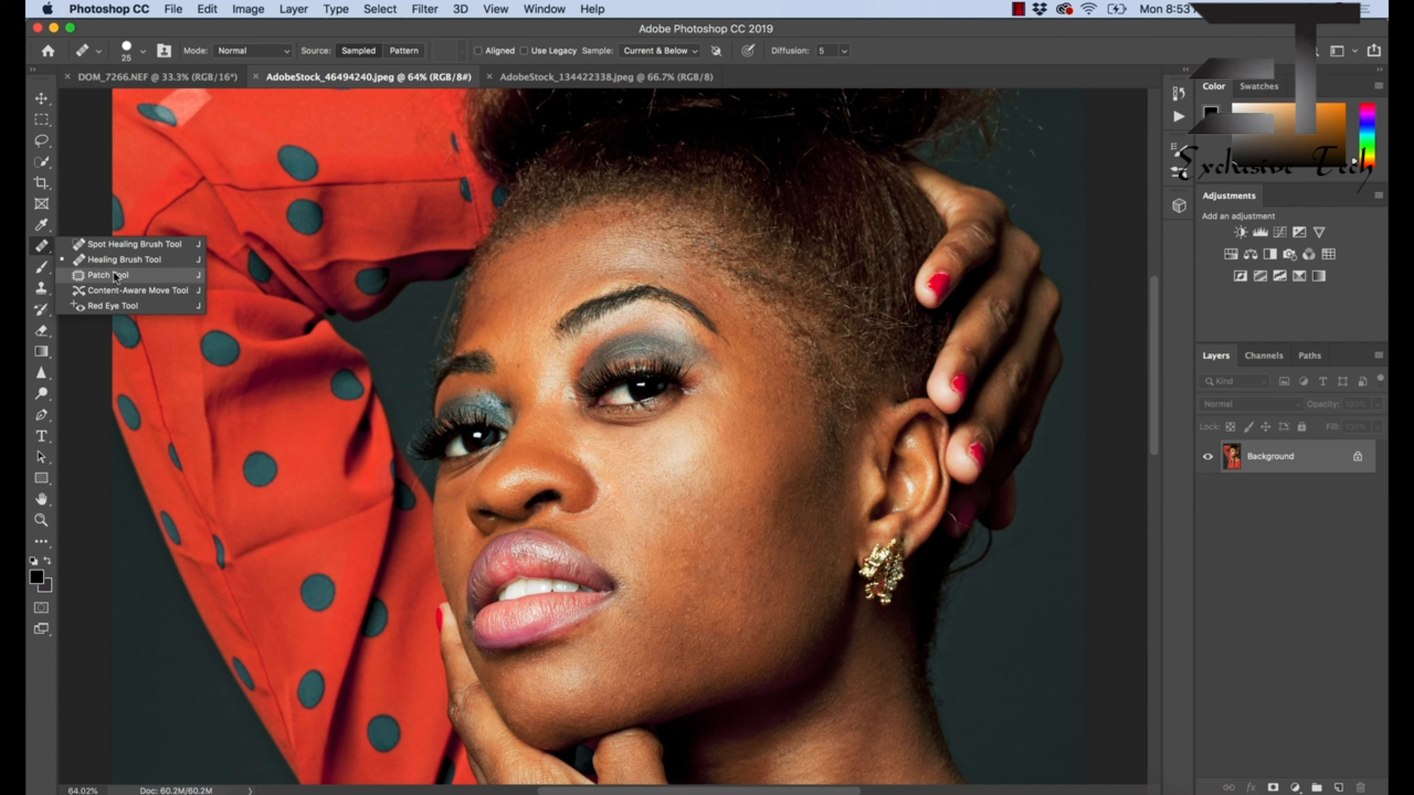
left_click(42, 289)
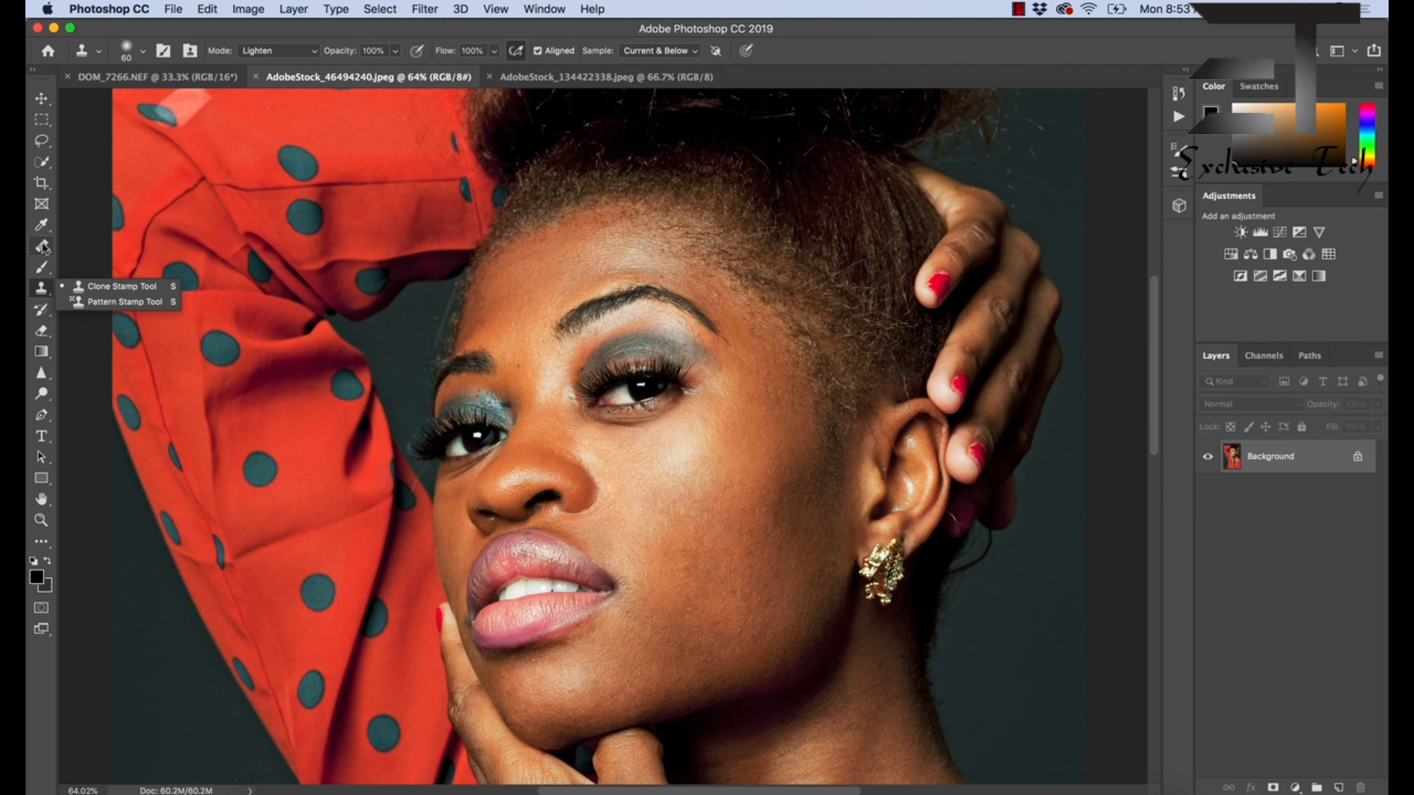
left_click_drag(44, 247, 103, 260)
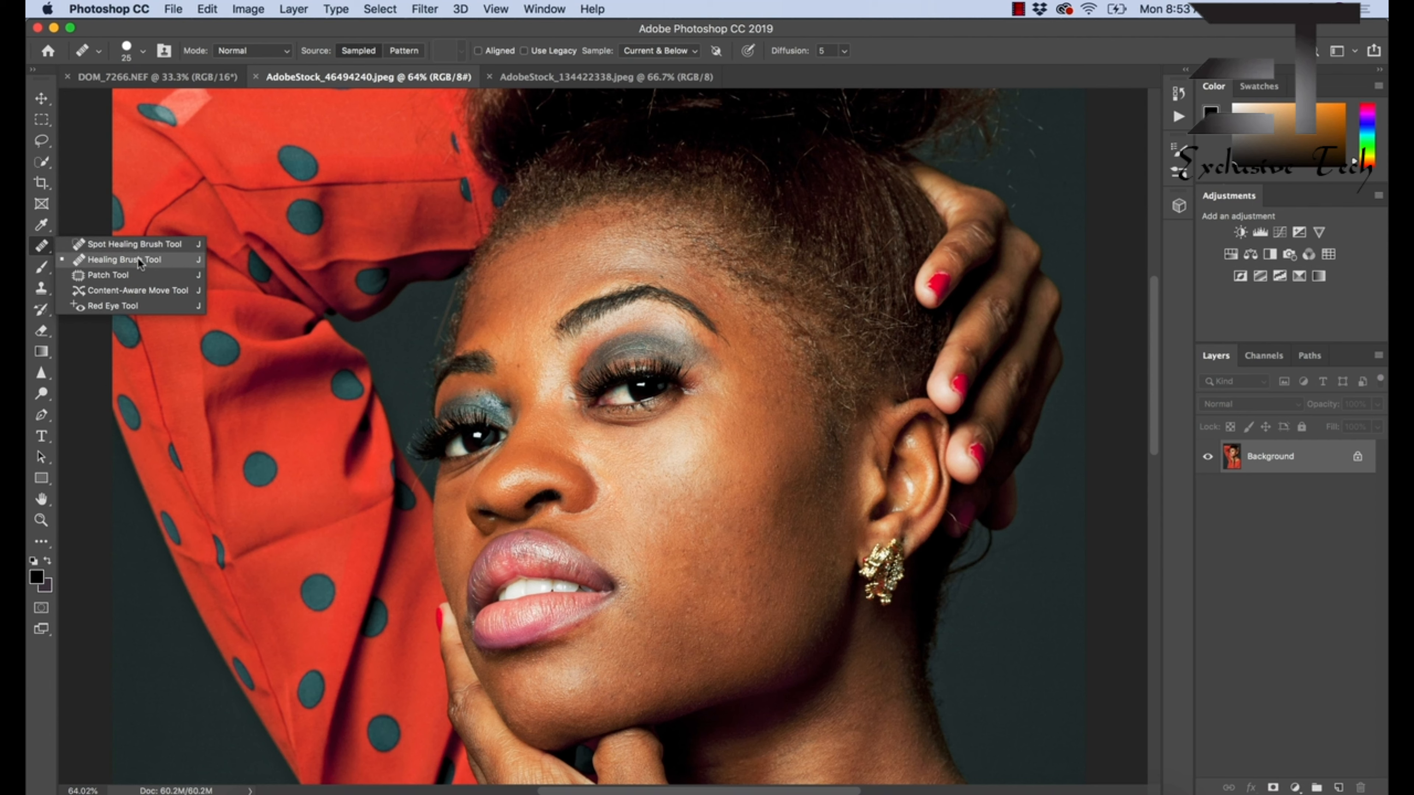
left_click(137, 257)
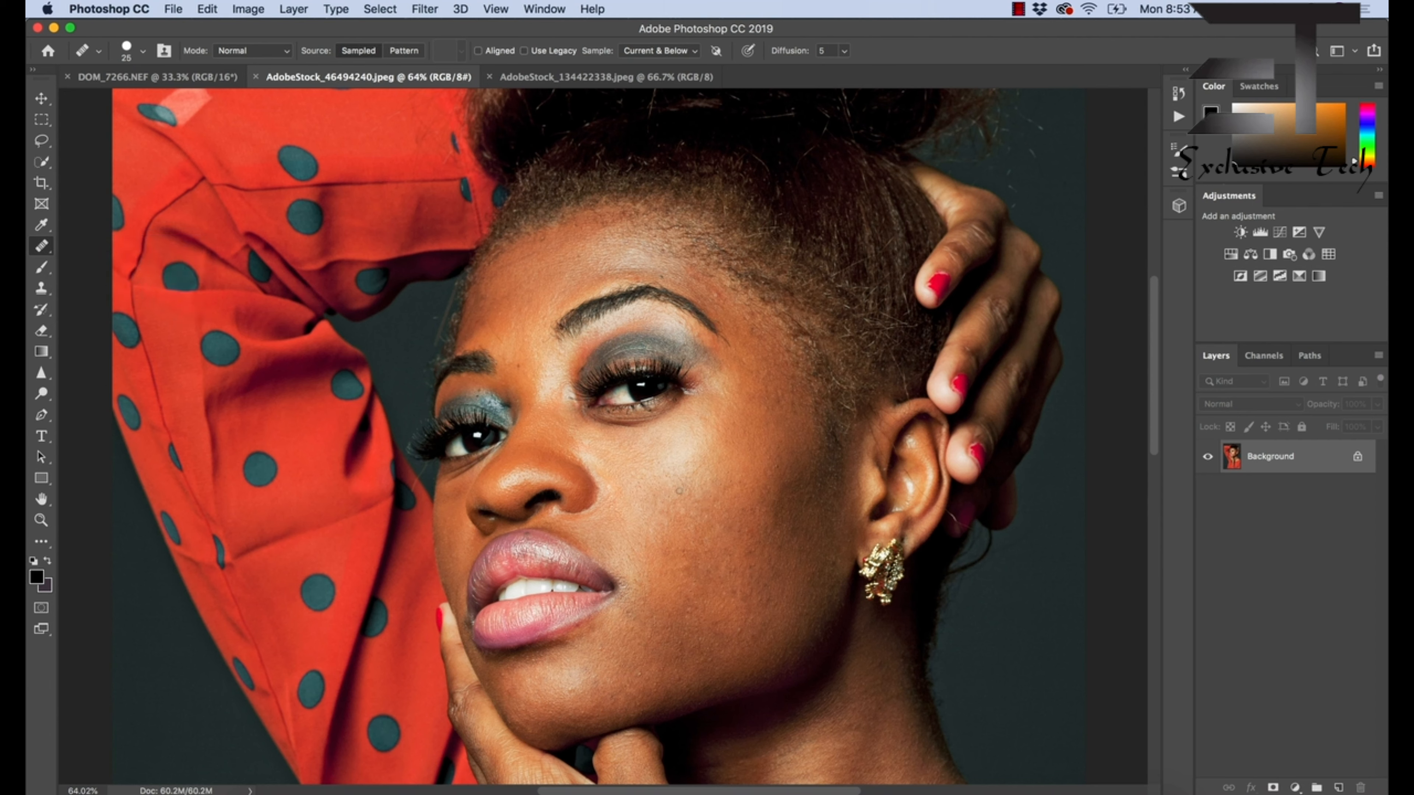
- Add a new empty layer above the Background and name it "clean"
key("z")
left_click_drag(682, 526, 716, 531)
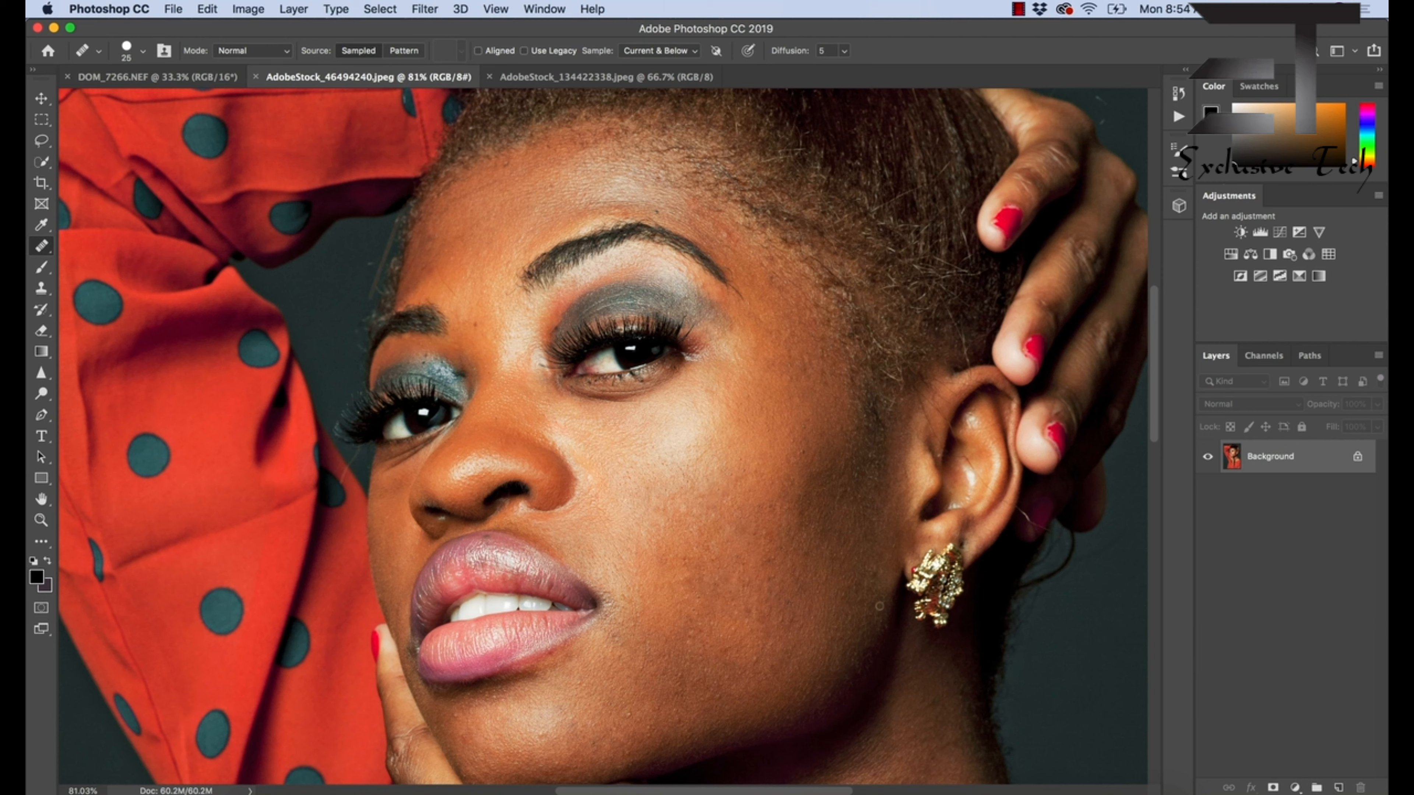
left_click(1337, 788)
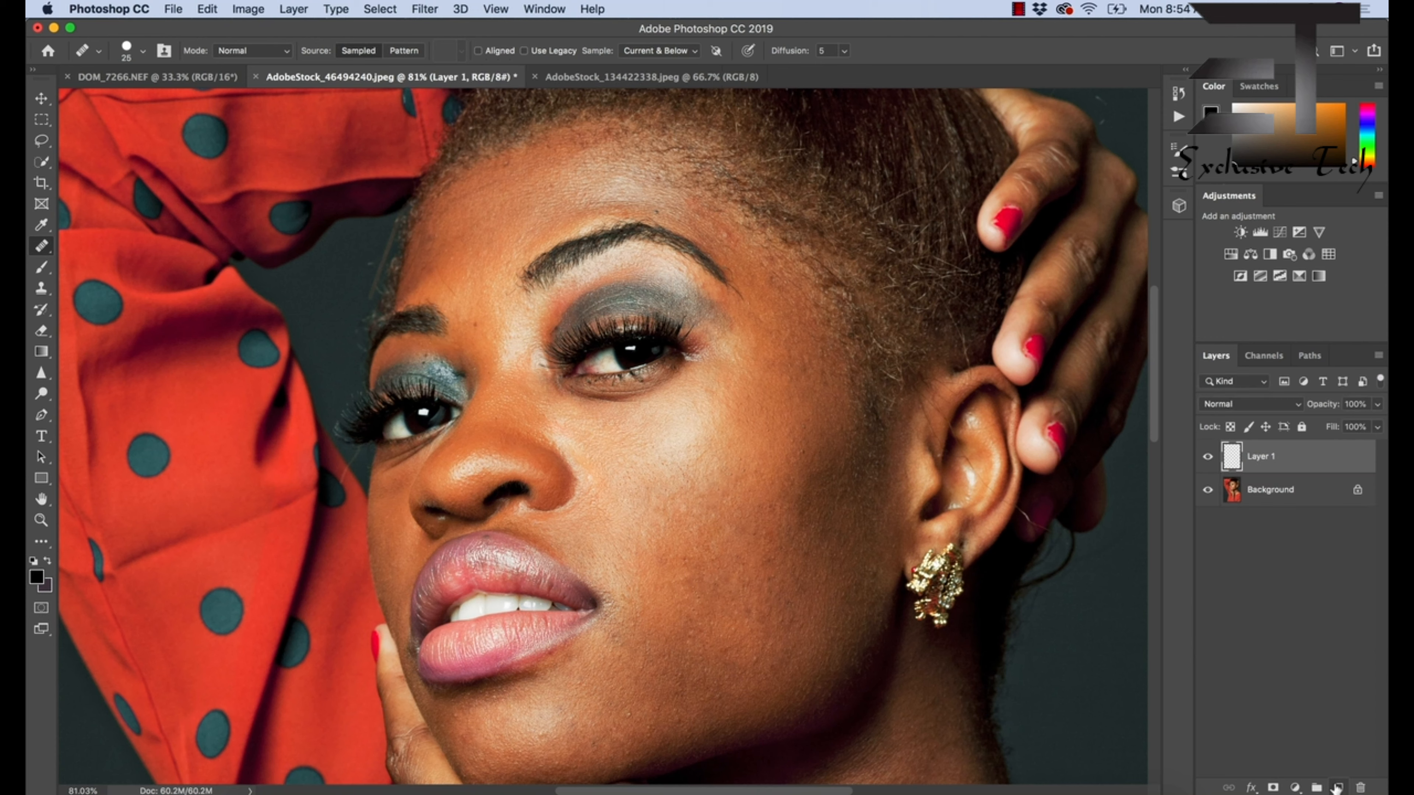
double_click(1257, 458)
type("clean")
key("Return")
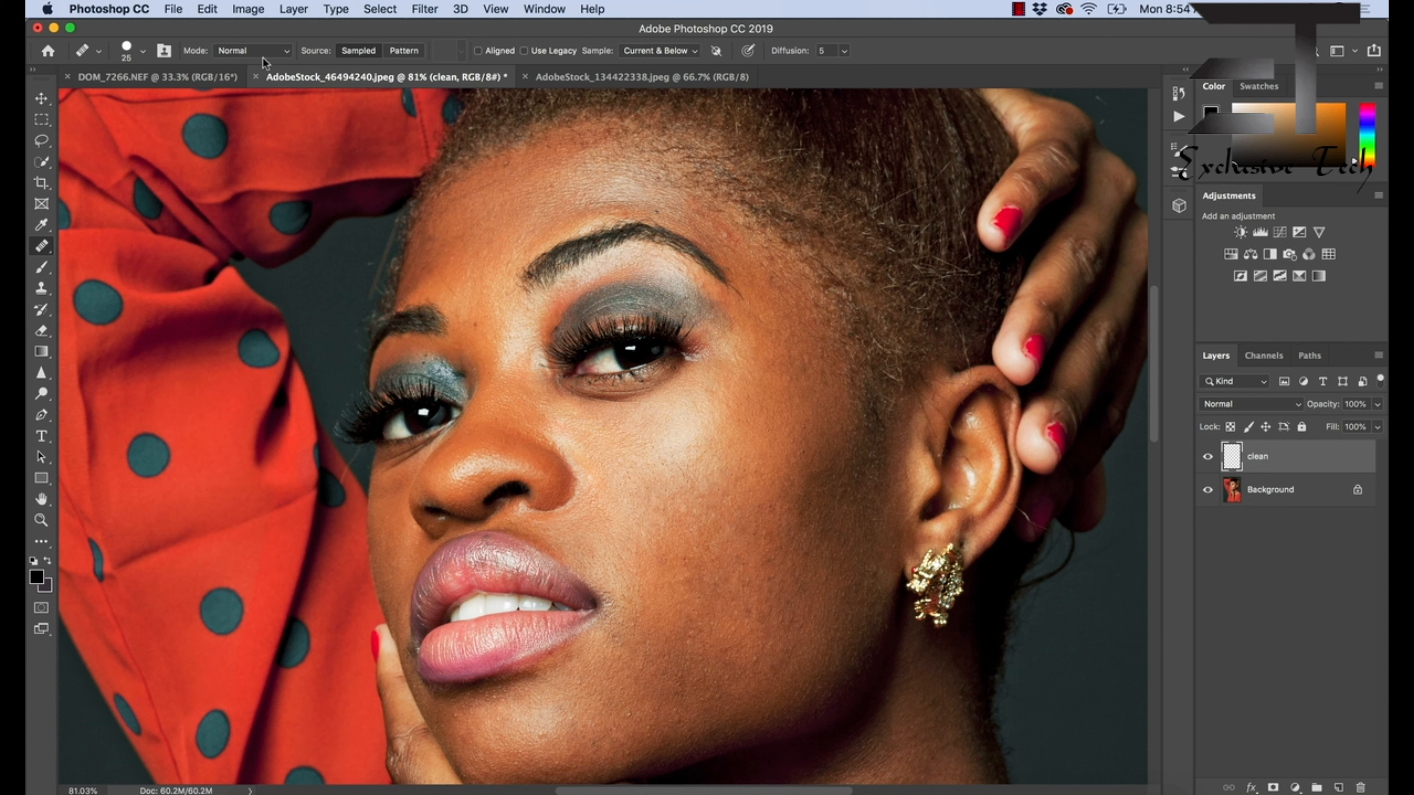
- Set the Healing Brush to sample Current & Below and check its brush size and hardness options
left_click(635, 50)
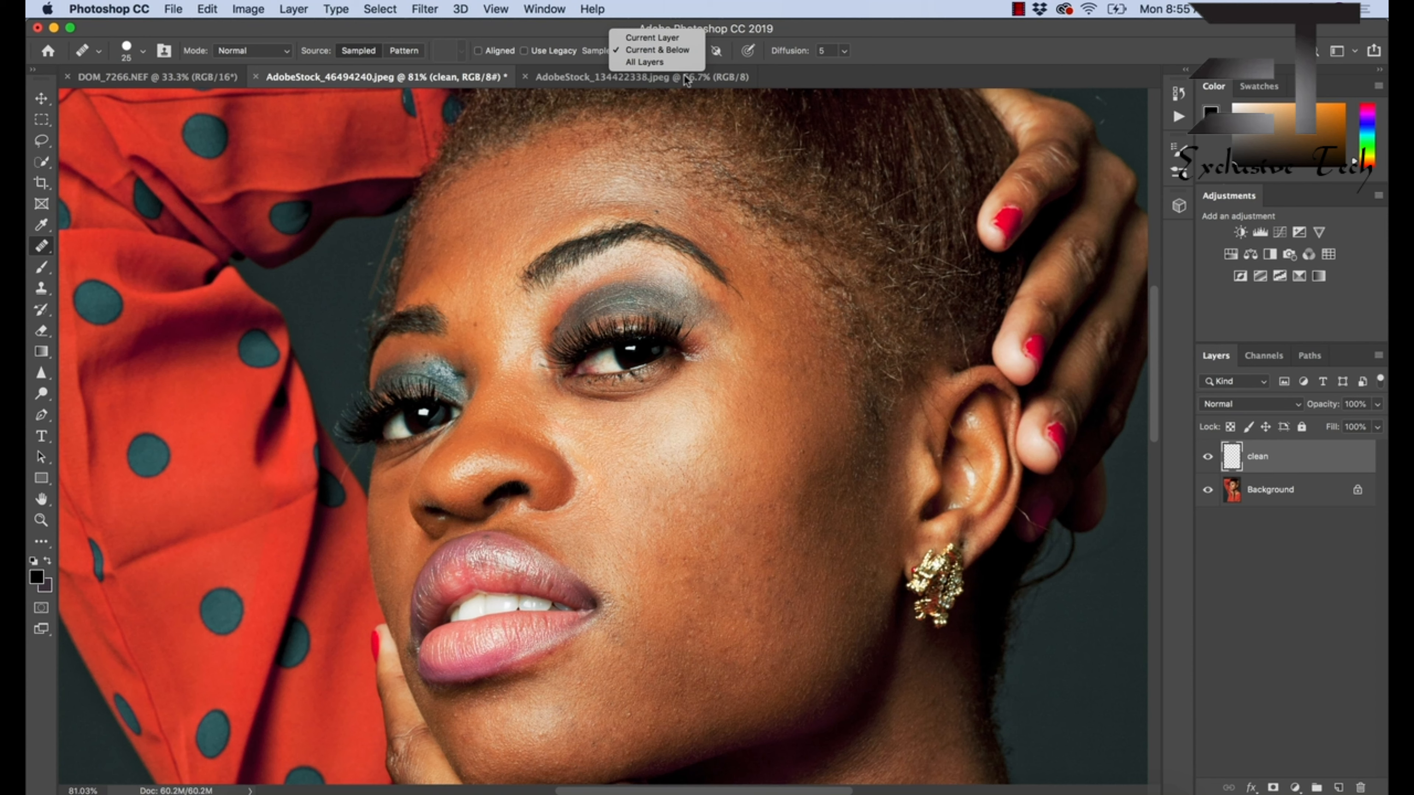
left_click(678, 52)
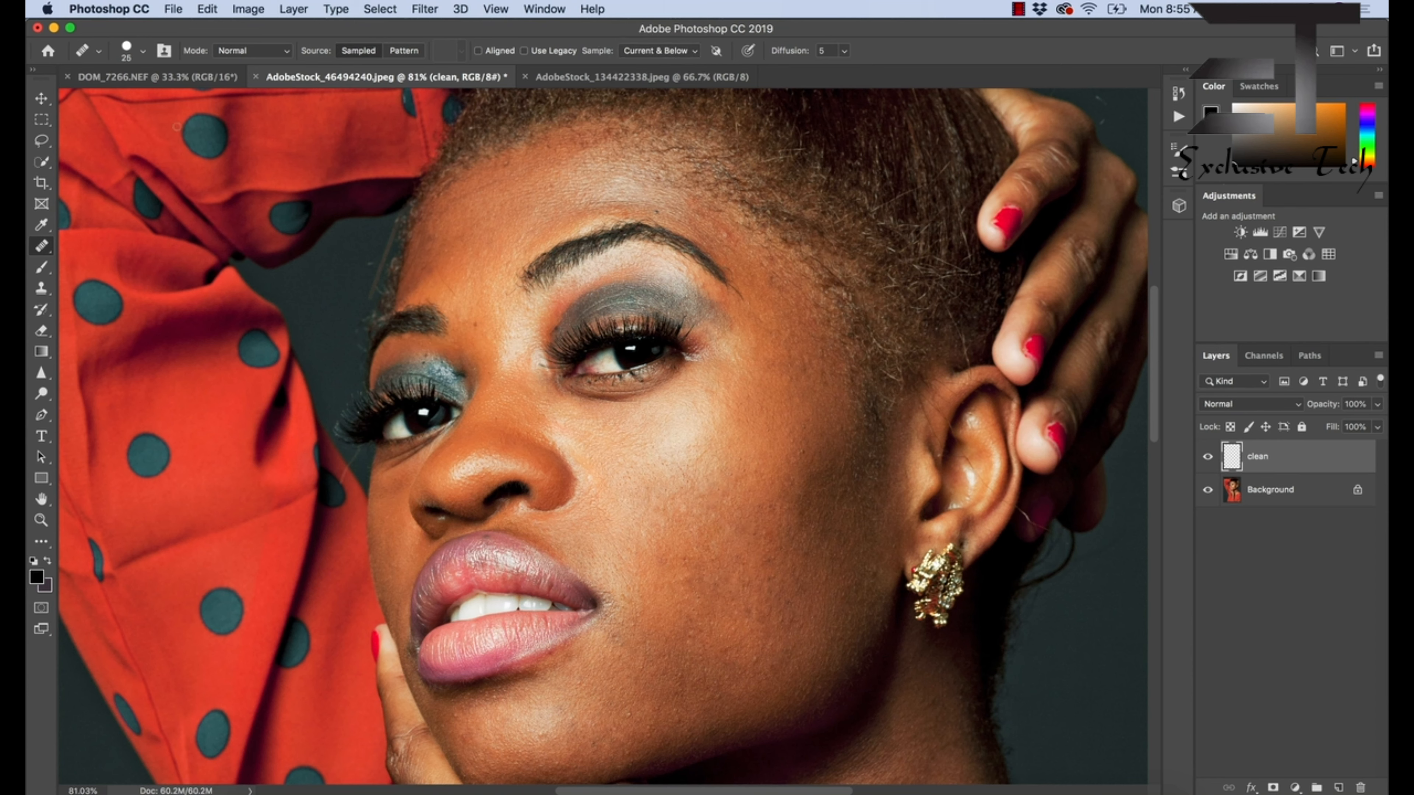
left_click(142, 51)
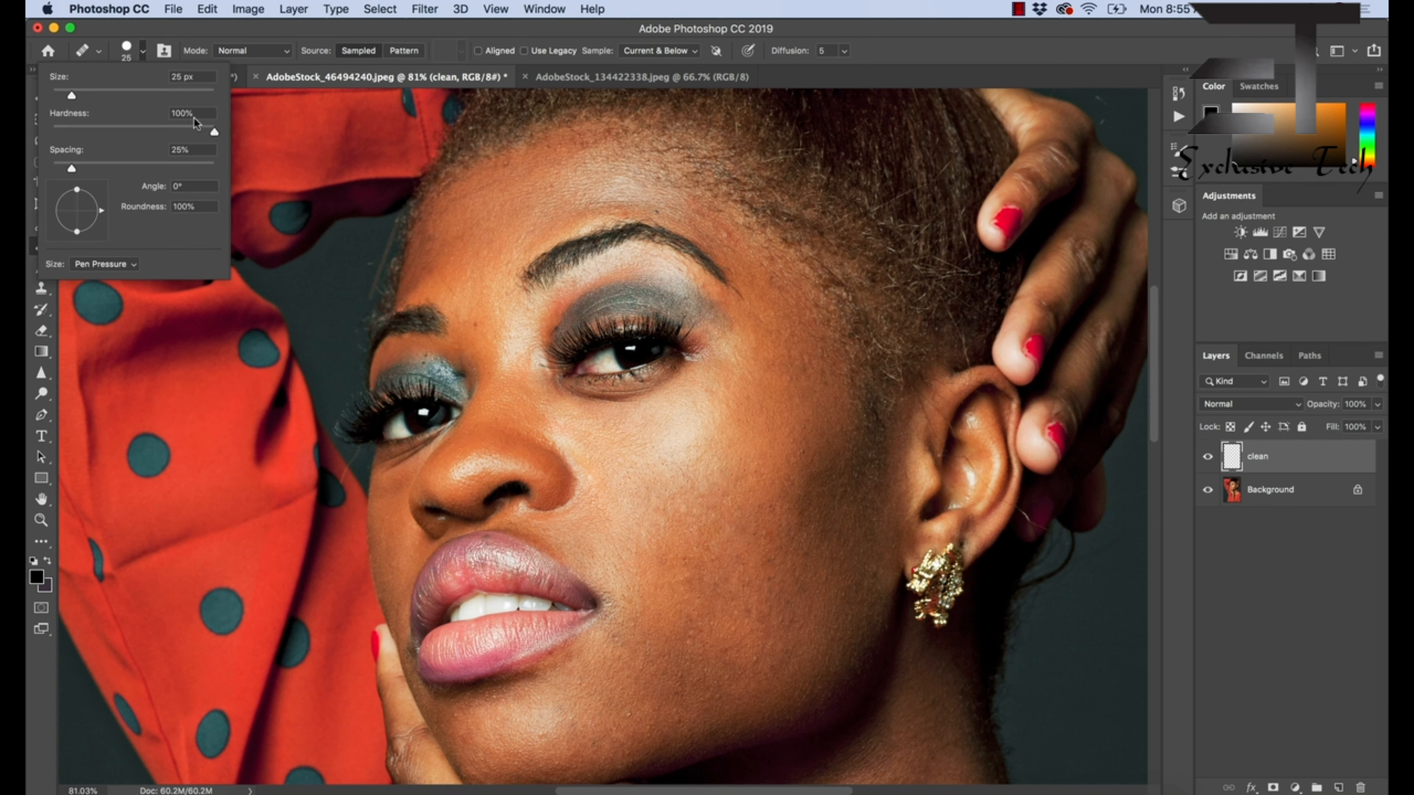
left_click(155, 53)
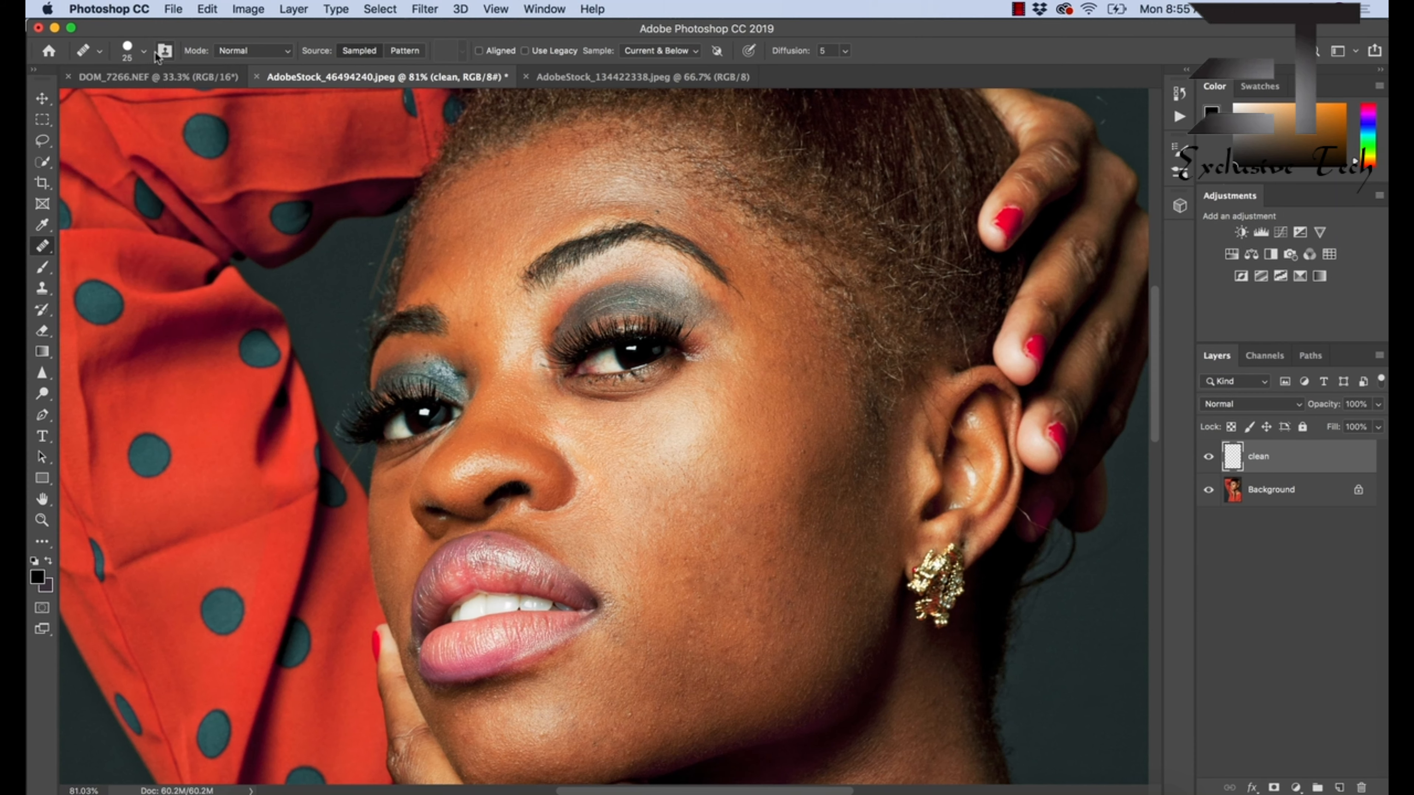
- Reduce the Healing Brush size to 20 px and retouch the upper cheek between the eye and the ear
key("z")
left_click(718, 245)
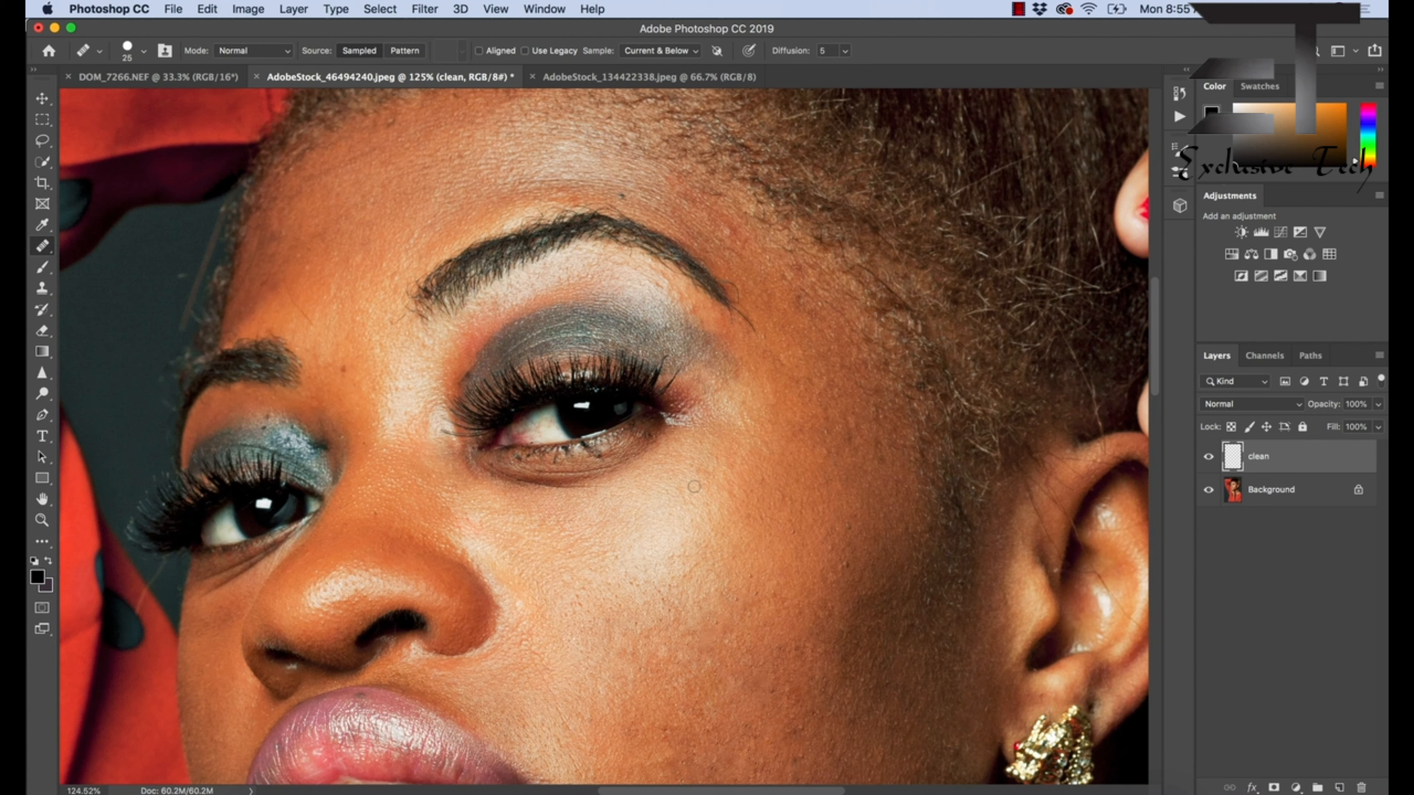
key("bracketleft")
scroll(694, 482, "down", 5)
scroll(694, 483, "right", 3)
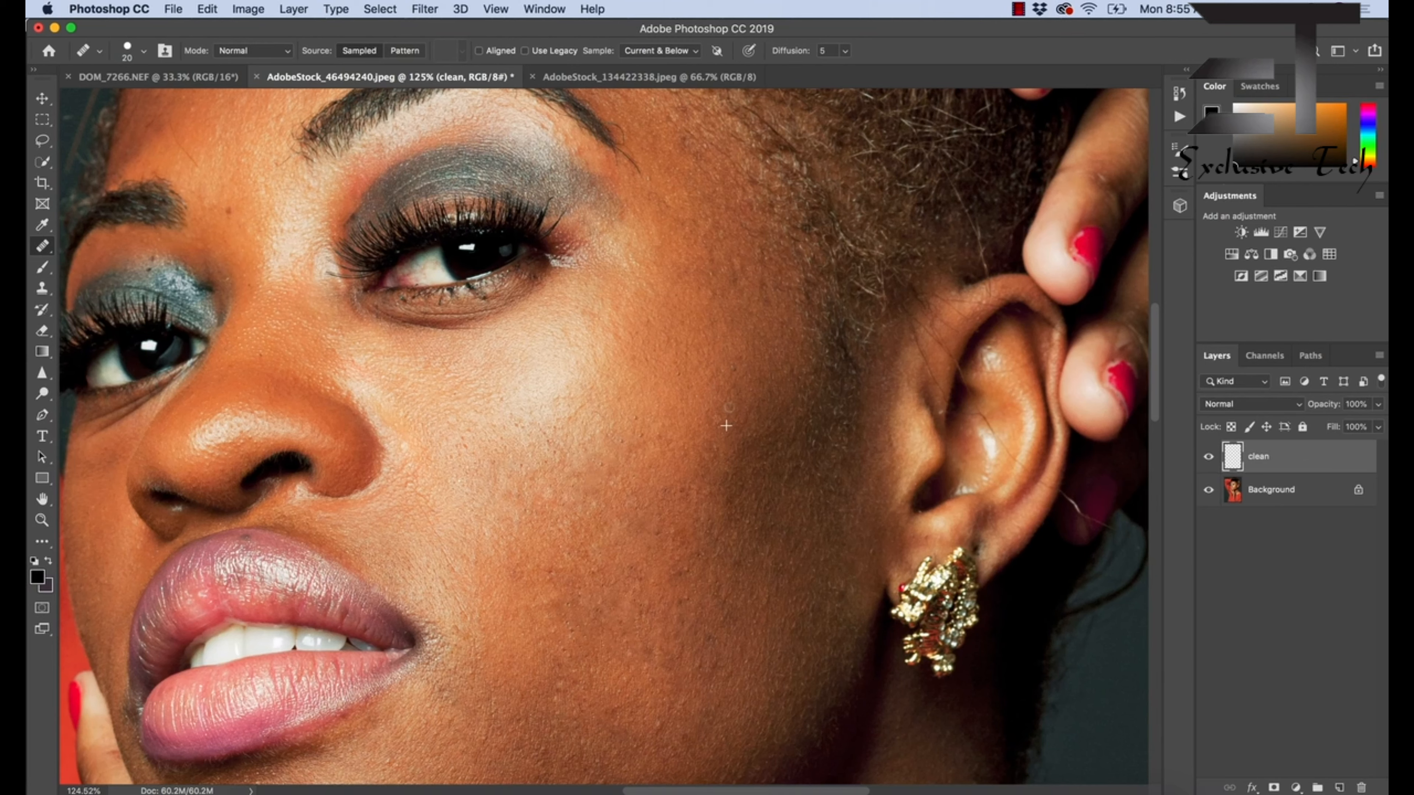
left_click(734, 369)
- Heal the dark spots above the arched eyebrow and the blemish near its outer end
left_click_drag(624, 400, 744, 592)
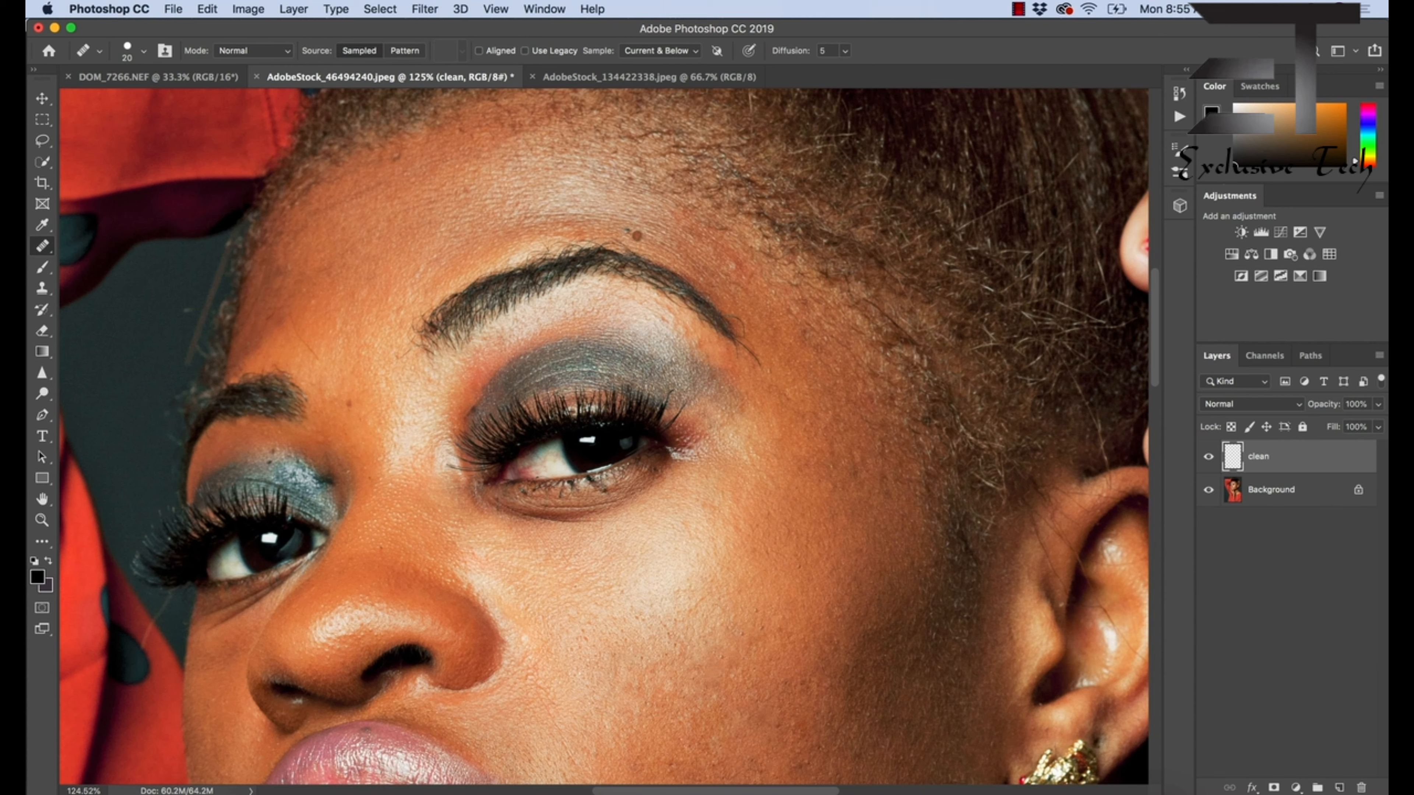
left_click(637, 235)
left_click(627, 229)
left_click(740, 274)
- Sample clean forehead skin and heal the blemishes above the inner end of the other eyebrow
scroll(591, 386, "left", 5)
scroll(591, 386, "down", 2)
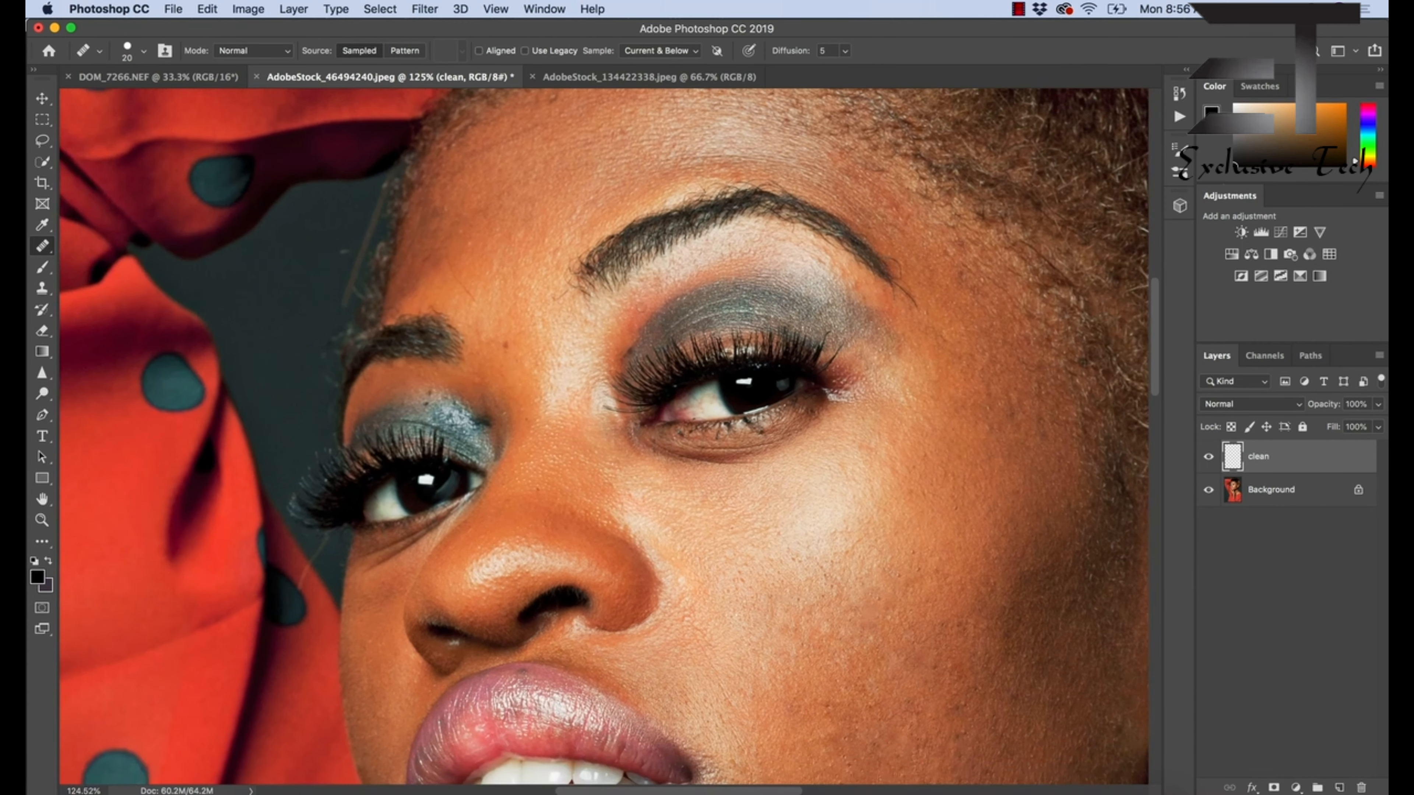
left_click(455, 250, "alt")
left_click(446, 241, "alt")
left_click(448, 211)
- Heal the blemishes on the lower cheek beside the mouth and on the chin, using sampled nearby skin
left_click_drag(672, 357, 664, 343)
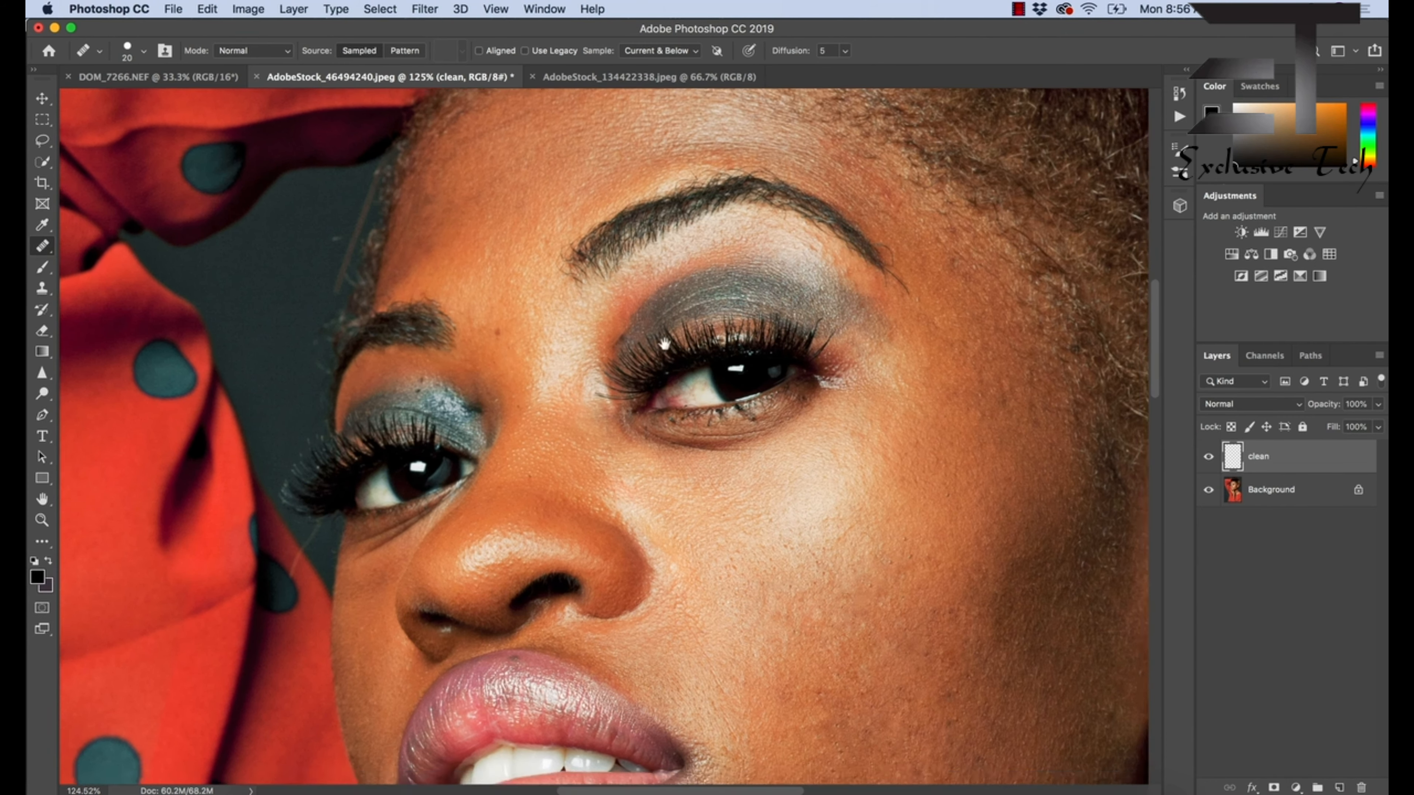
scroll(664, 343, "down", 10)
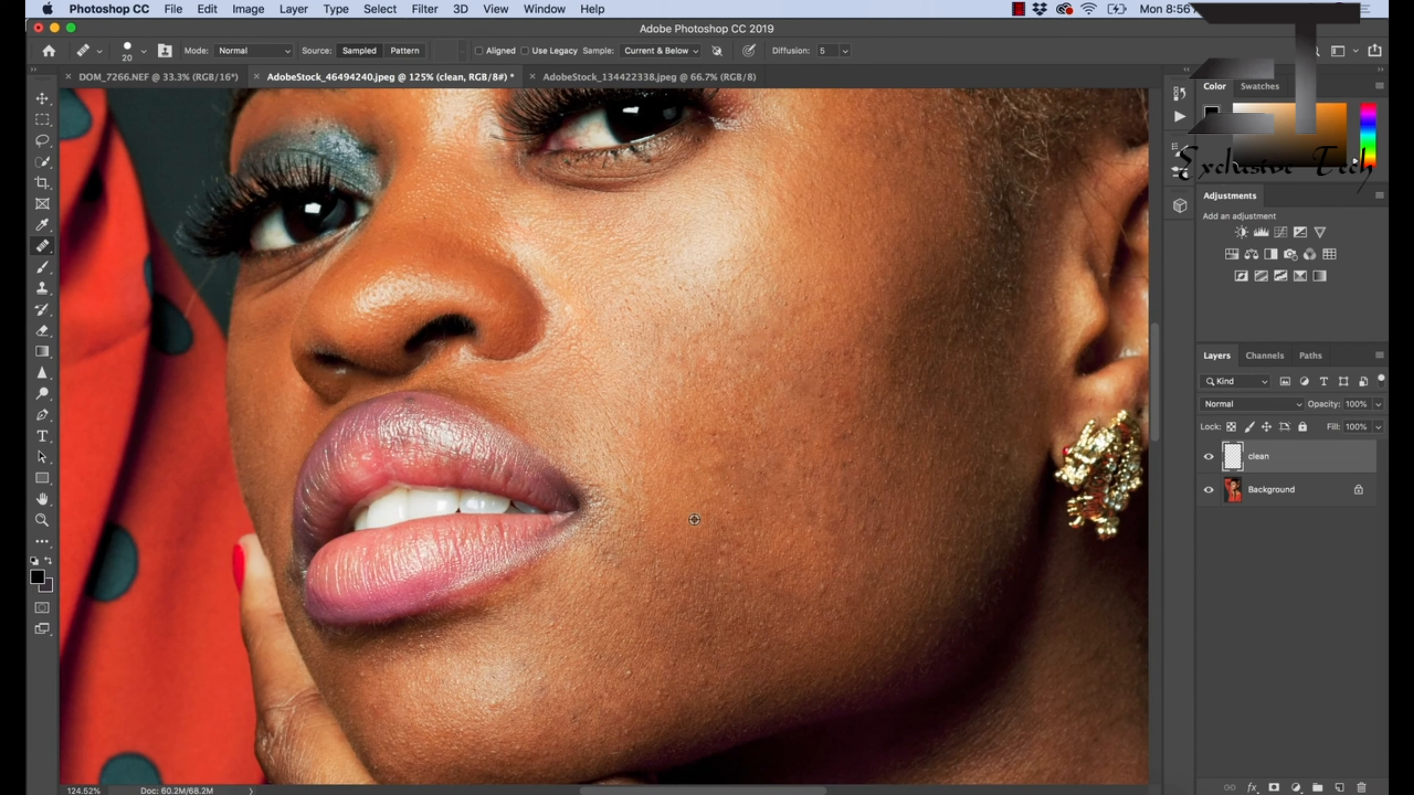
left_click(697, 490)
left_click(640, 521)
left_click(643, 550, "alt")
left_click(617, 565)
left_click(619, 671)
left_click(625, 676)
left_click(425, 662)
right_click(46, 249)
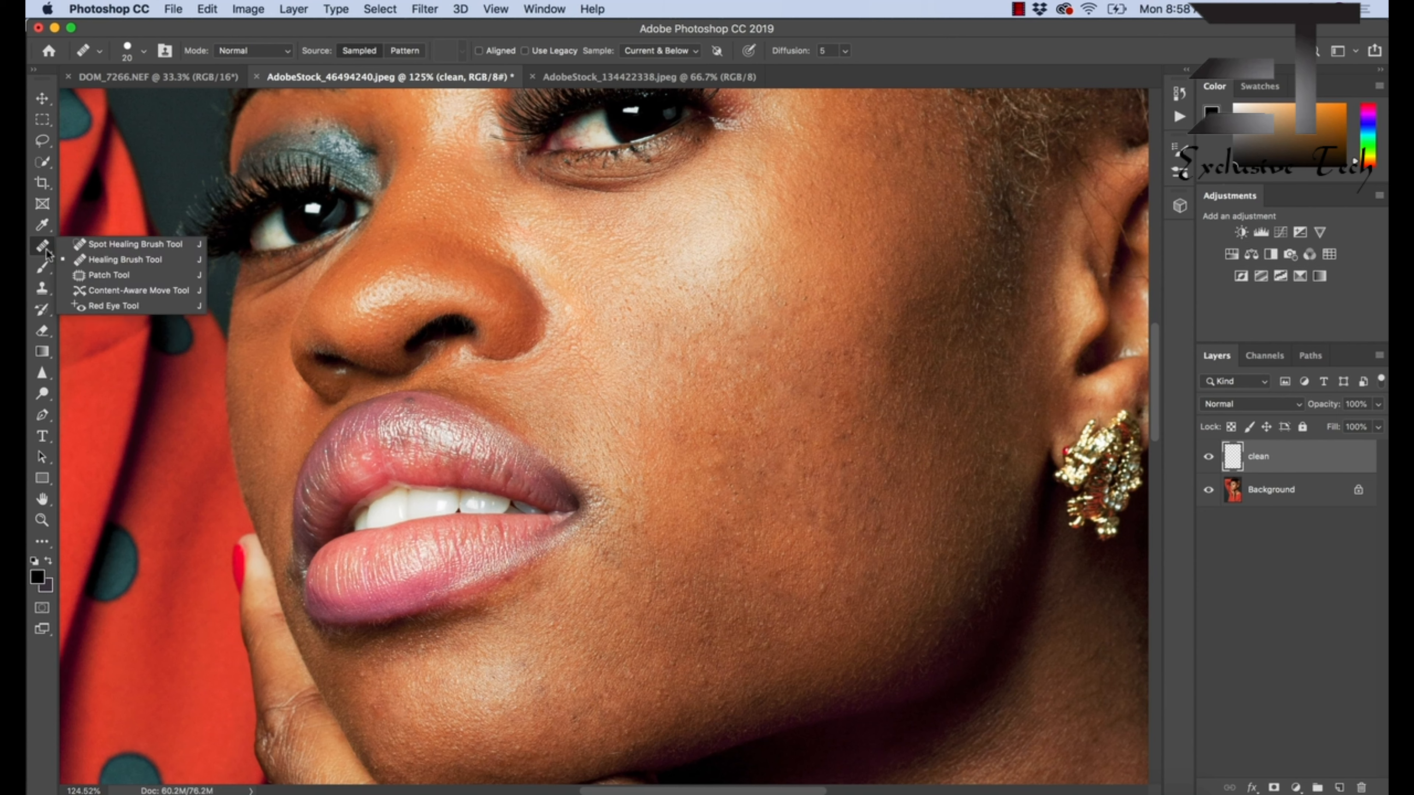
left_click(127, 243)
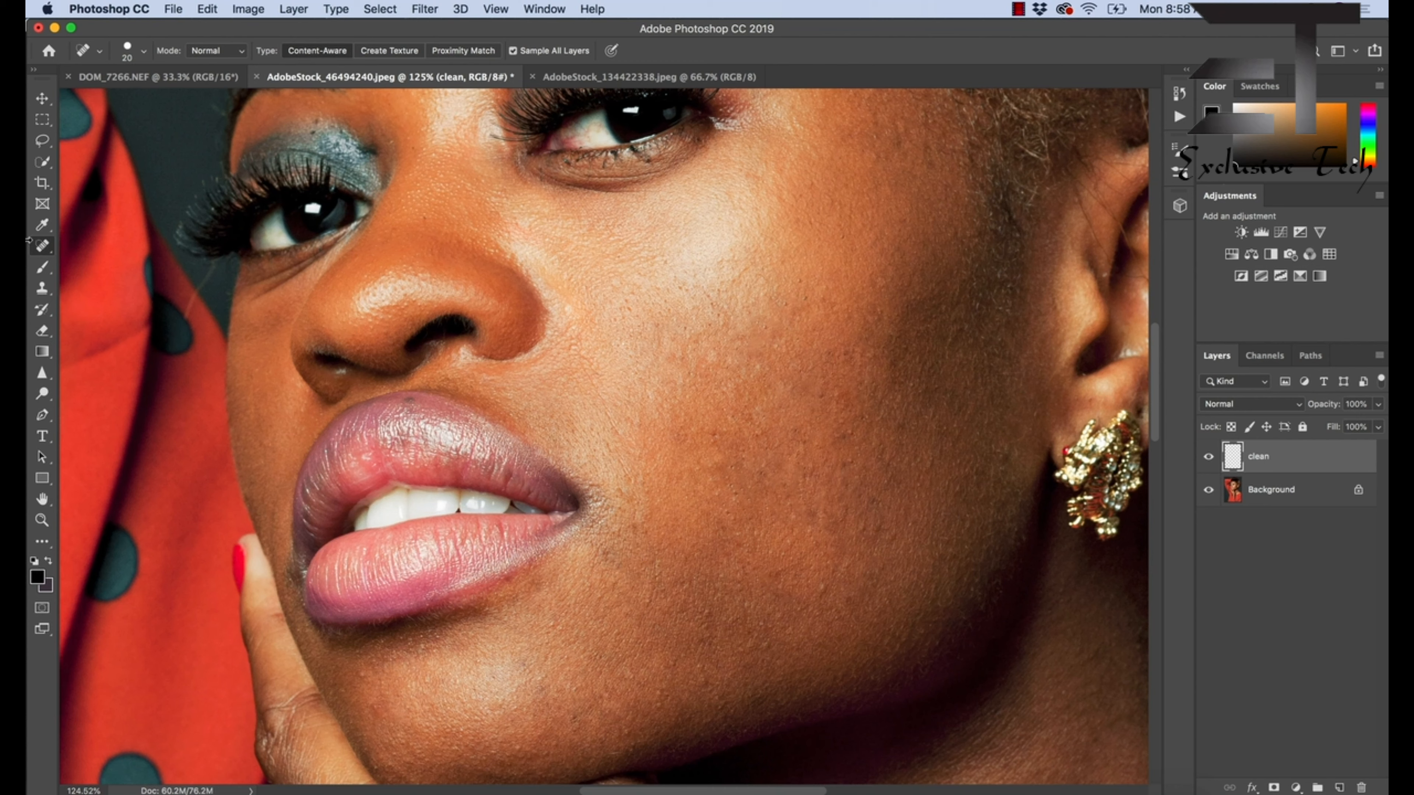
left_click(45, 254)
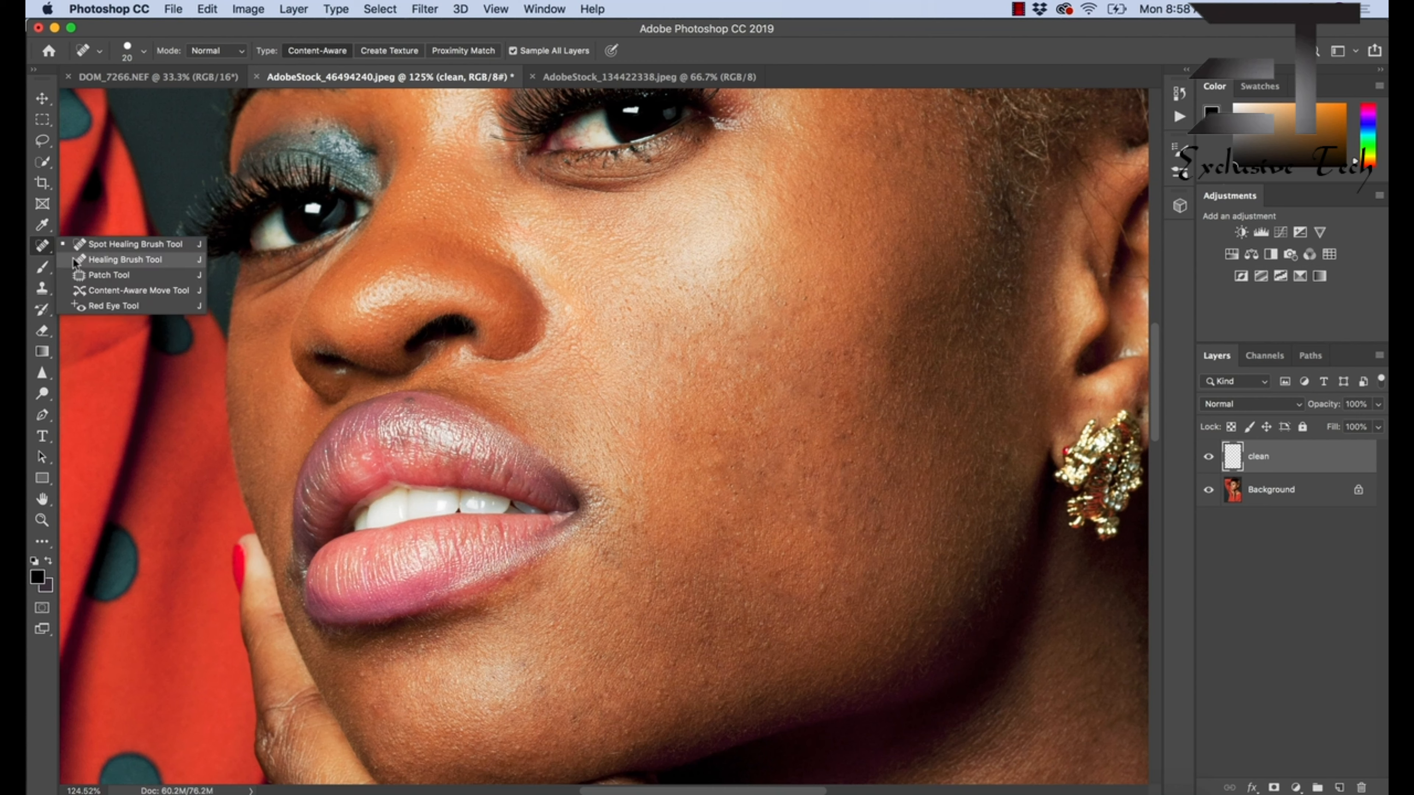
left_click(82, 261)
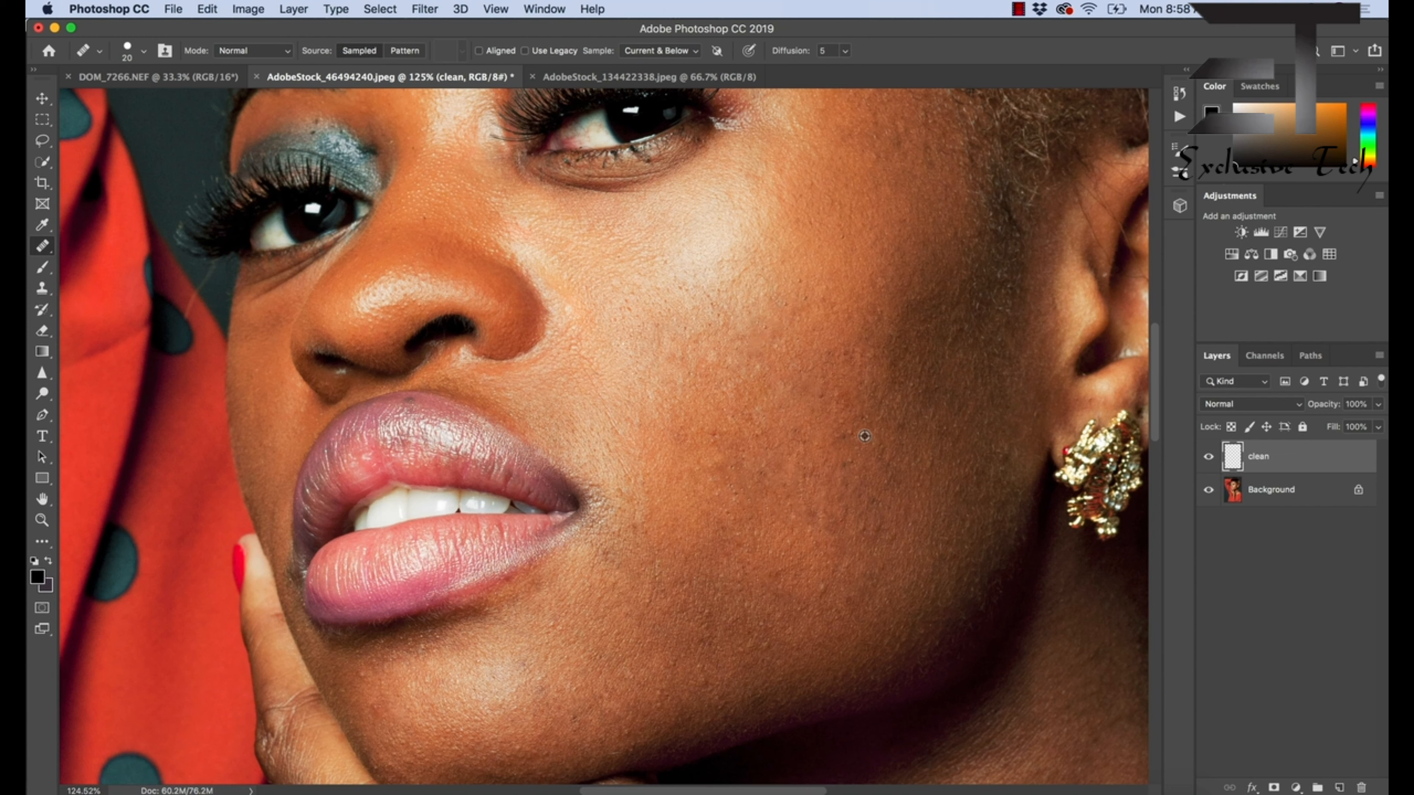
- Sample clean skin and heal the dark spot in the middle of the cheek with the Healing Brush
key("alt")
left_click(862, 435, "alt")
left_click(848, 431)
left_click(830, 592, "alt")
- Switch to the Spot Healing Brush and remove two blemishes on the cheek between the mouth and the earring
right_click(45, 248)
left_click(107, 243)
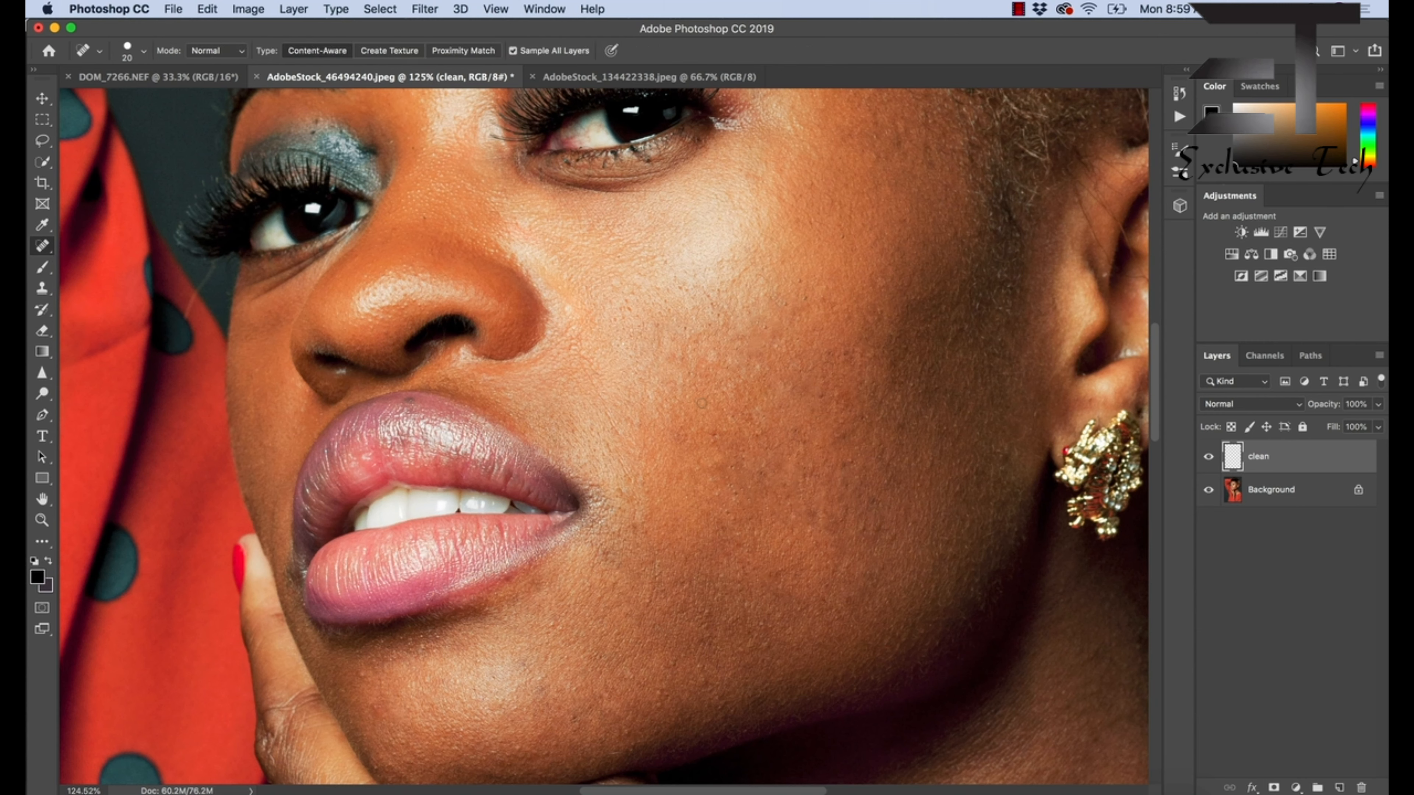
scroll(854, 261, "right", 3)
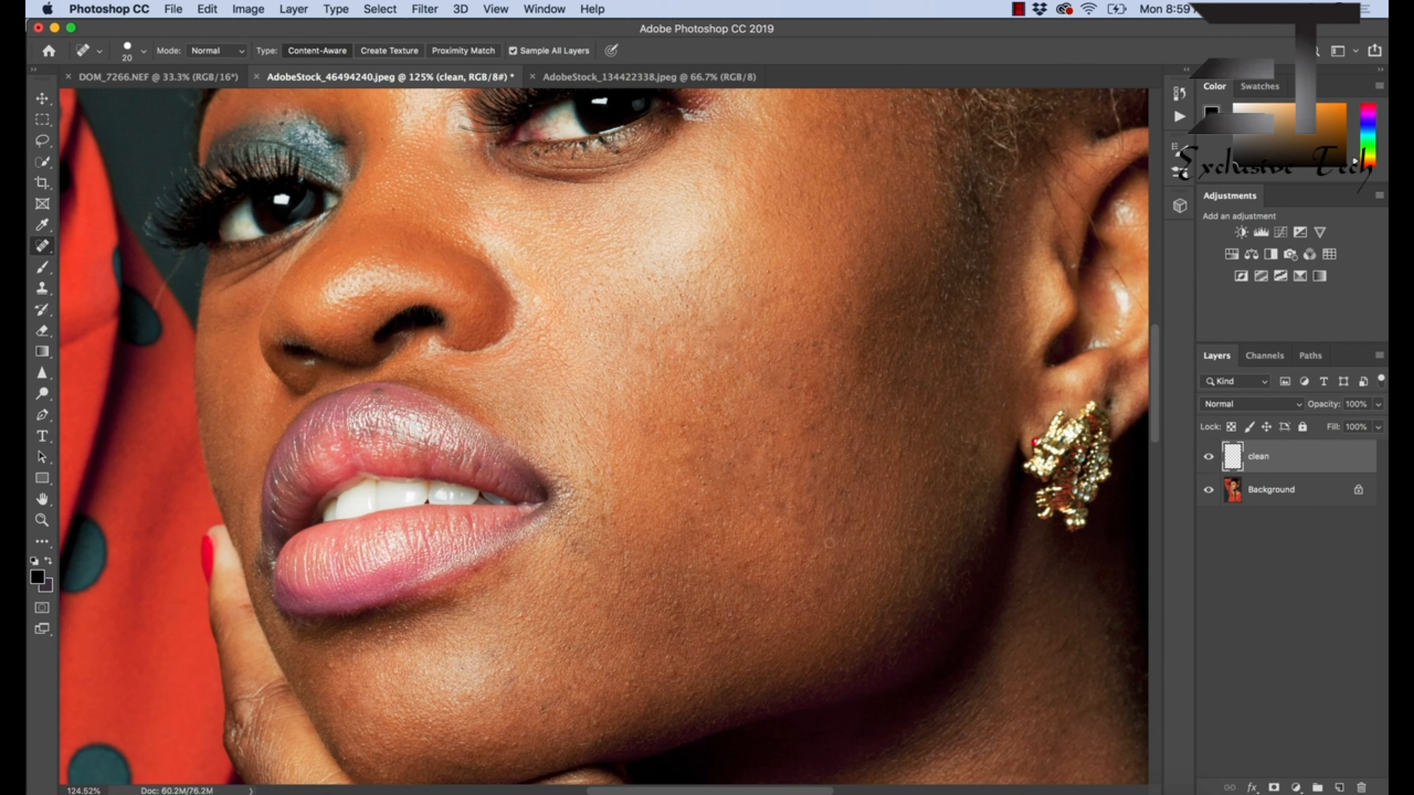
left_click(833, 515)
left_click(927, 479)
- Spot-heal the small blemishes below the mouth corner, along the jawline and on the lower cheek
scroll(786, 578, "down", 5)
scroll(586, 495, "down", 1)
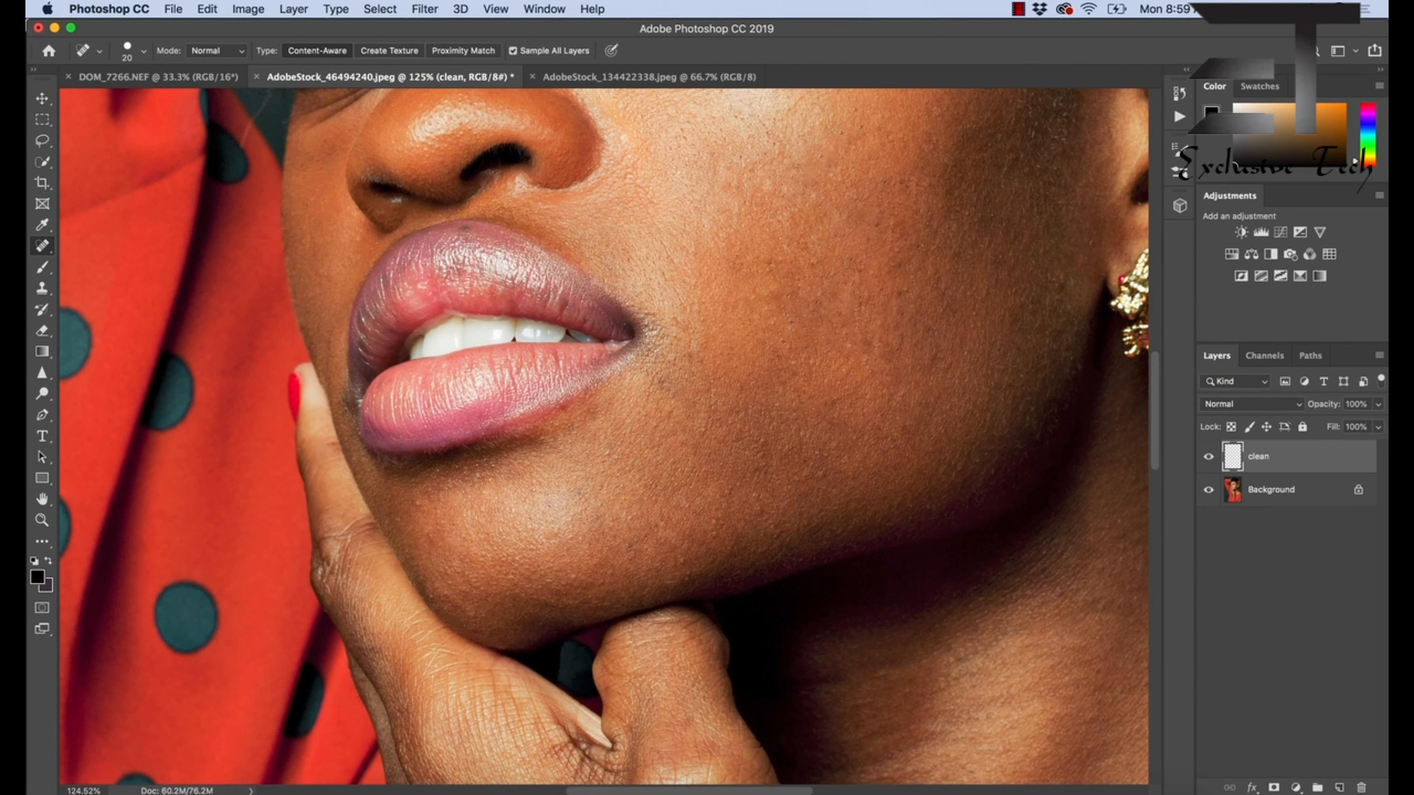
left_click(606, 454)
left_click(715, 524)
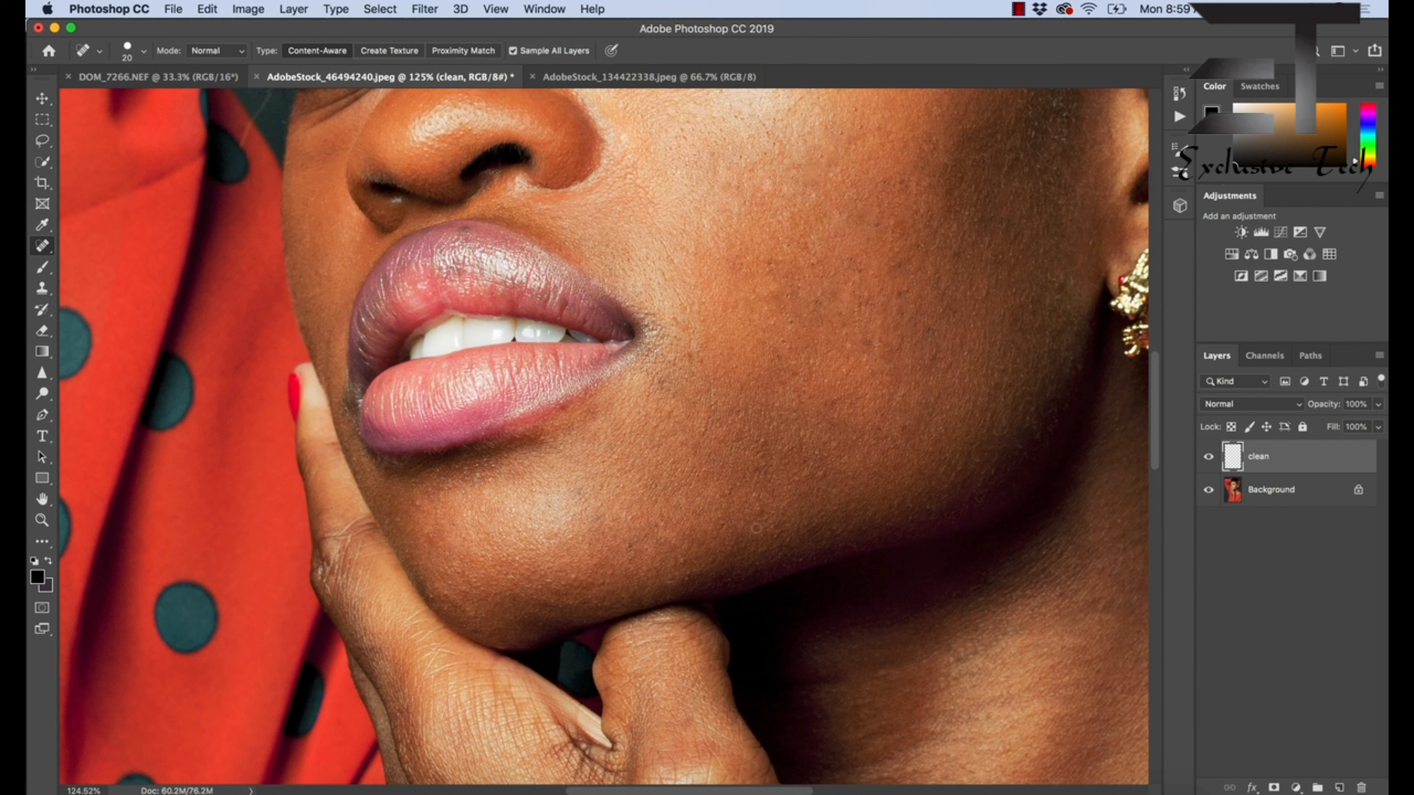
left_click(755, 495)
left_click(772, 426)
left_click(777, 406)
left_click(792, 407)
left_click(816, 452)
left_click(833, 443)
- Spot-heal the small marks on the chin below the lower lip
left_click(417, 503)
left_click(479, 508)
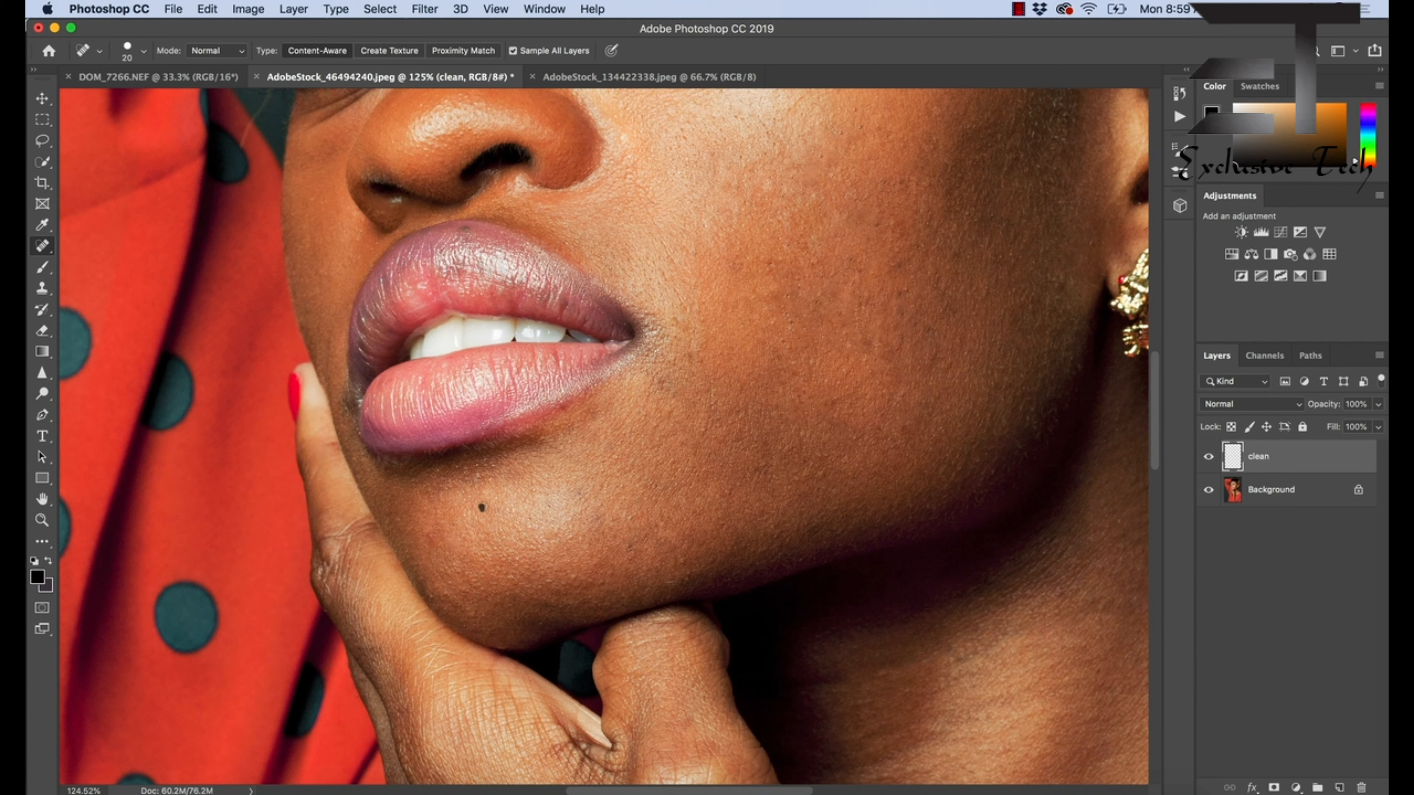
left_click(459, 515)
- Spot-heal the blemishes on the cheek beside the nostril
left_click_drag(635, 260, 612, 336)
left_click(604, 287)
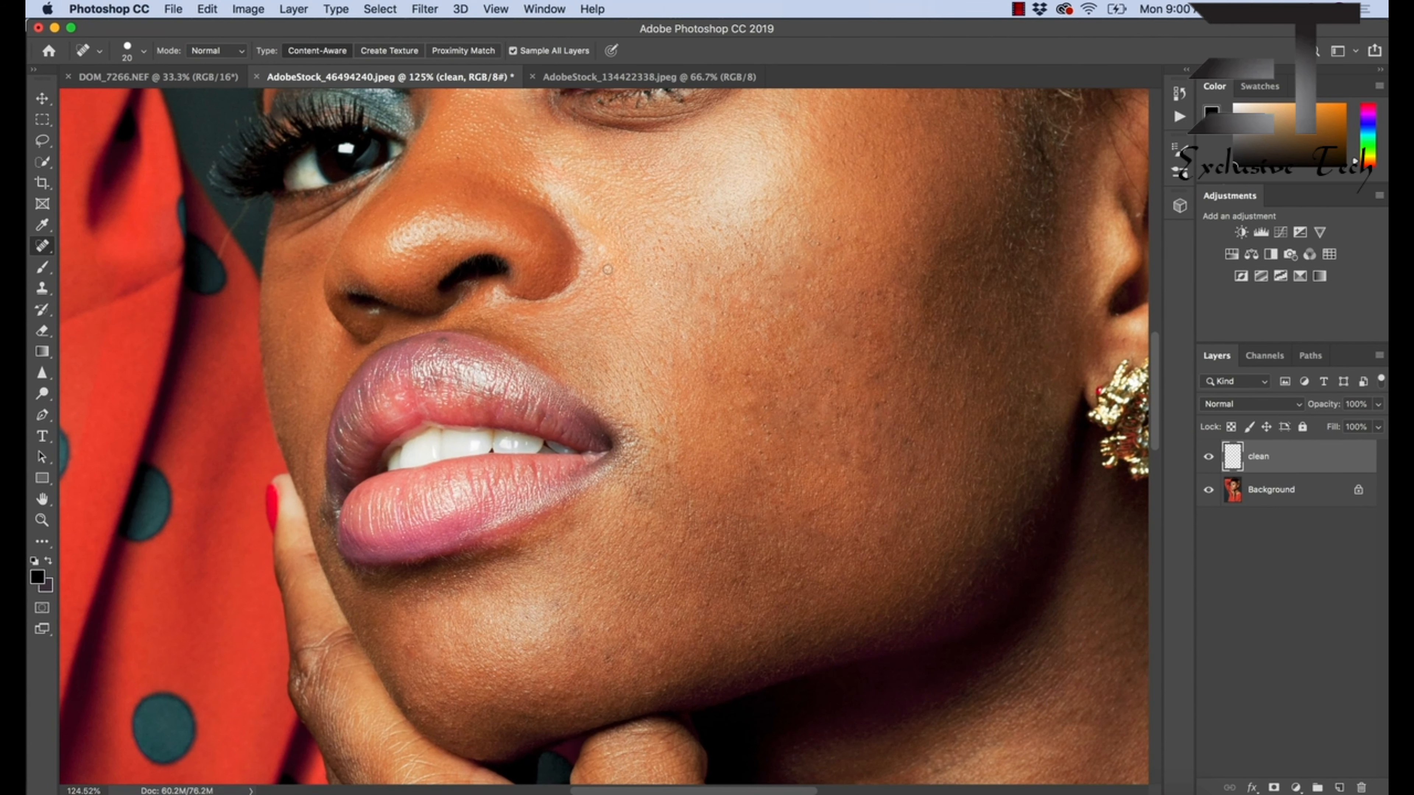
left_click(600, 250)
left_click(603, 217)
- Spot-heal the marks on the lower cheek just outside and below the mouth corner
scroll(600, 562, "right", 5)
scroll(600, 561, "down", 2)
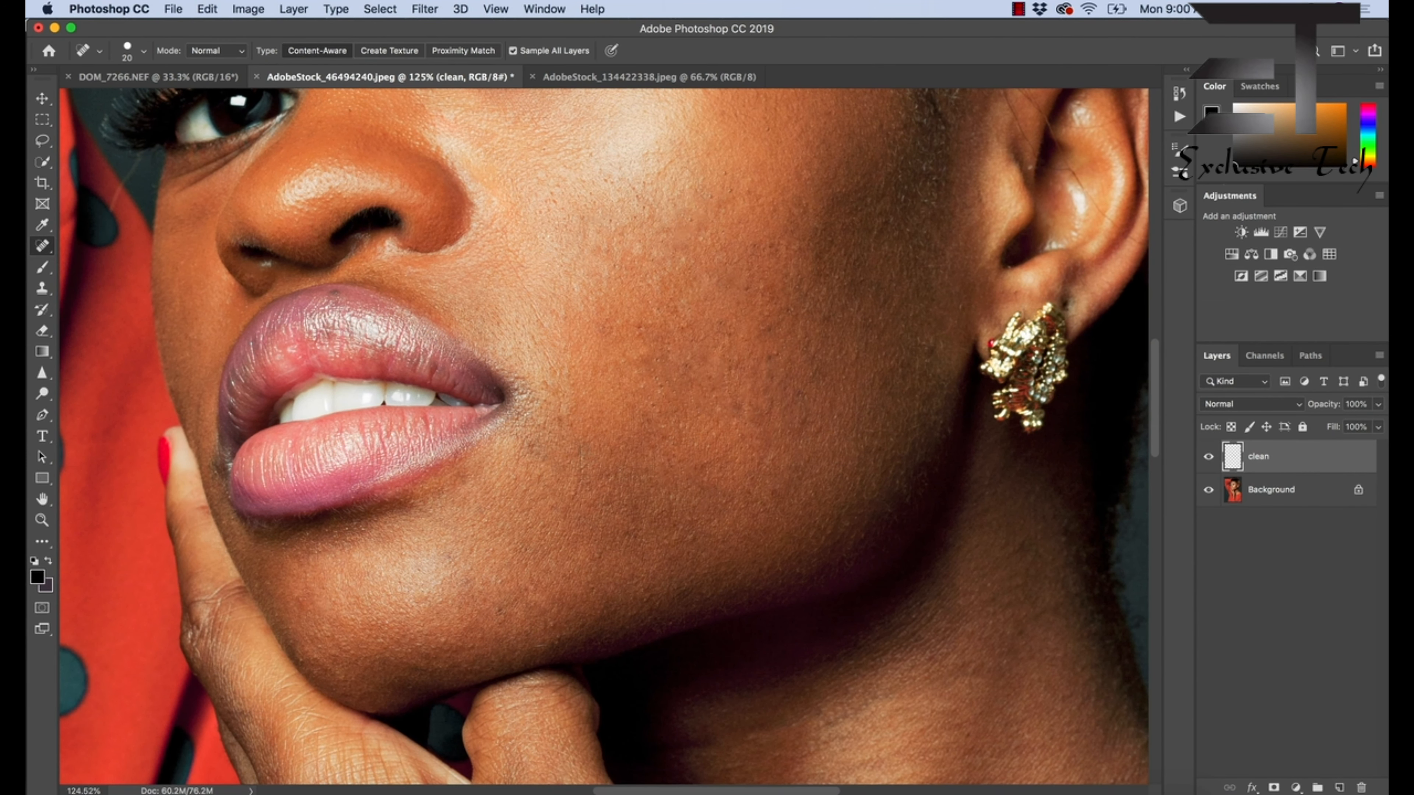
left_click_drag(582, 472, 569, 504)
left_click(552, 507)
left_click(612, 482)
left_click(611, 445)
left_click(621, 444)
- Spot-heal the cluster of small blemishes on the cheek level with and just above the mouth corner
left_click(556, 420)
left_click(564, 404)
left_click(545, 384)
left_click(552, 365)
left_click(564, 370)
left_click(574, 364)
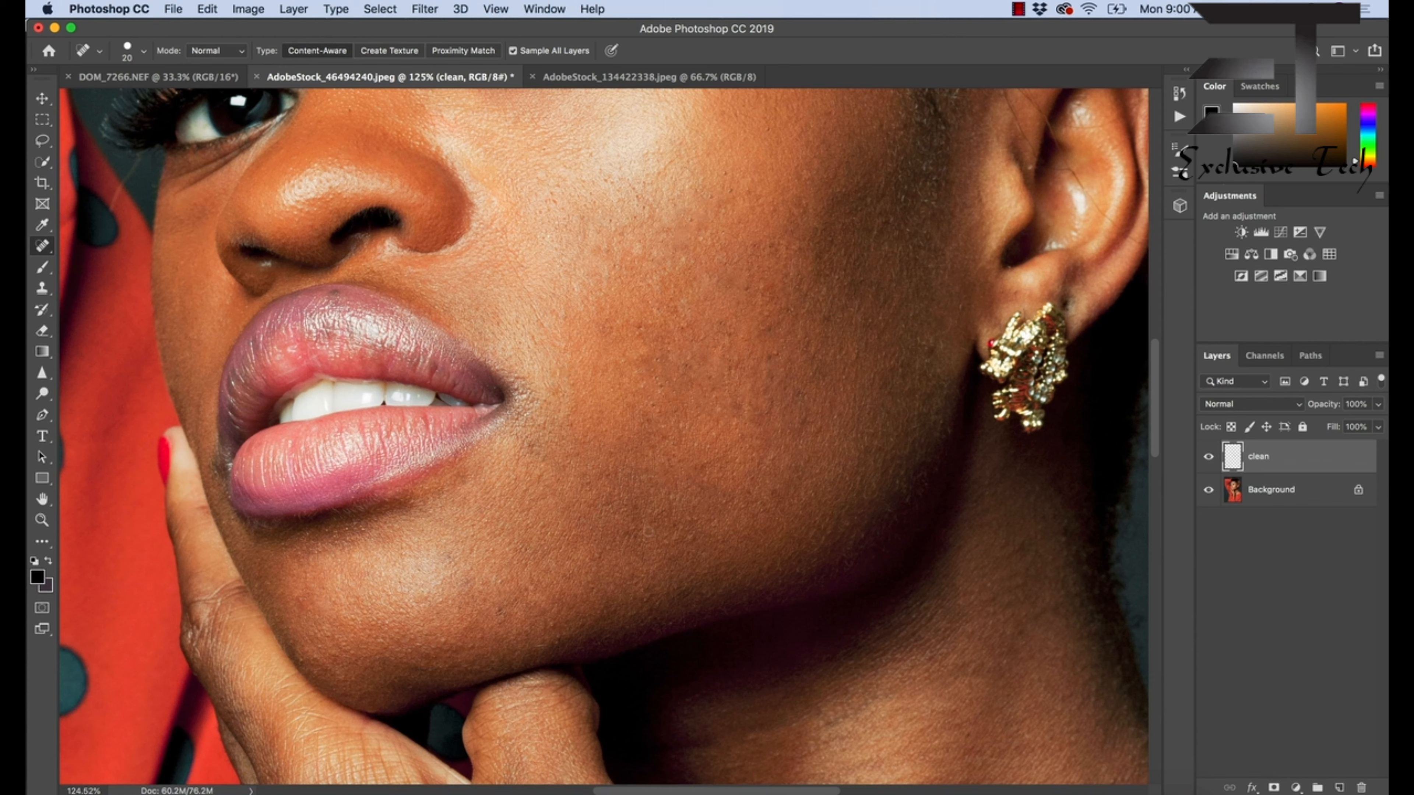